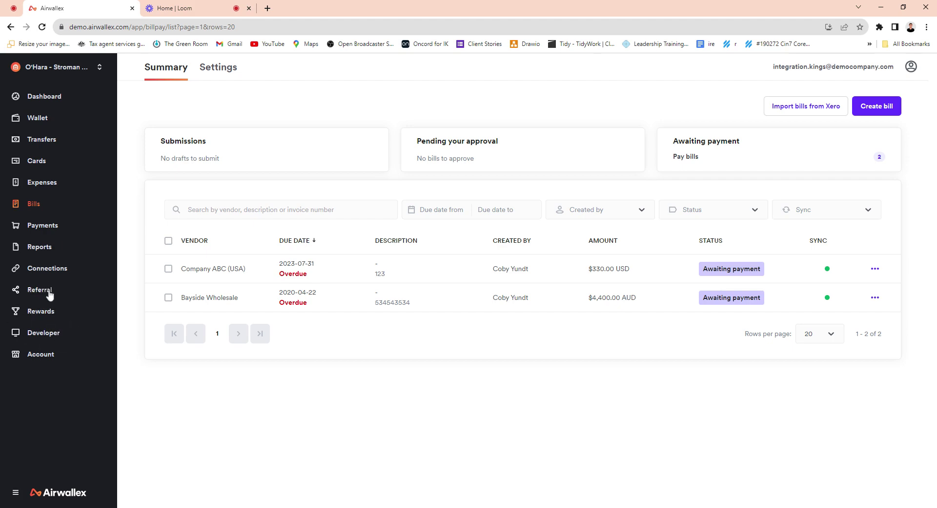
Step: Open the Xero Expenses and Bills connection and review its chart of accounts, cost center, tax rate and contact settings
{"action": "left_click", "coordinate": [57, 278]}
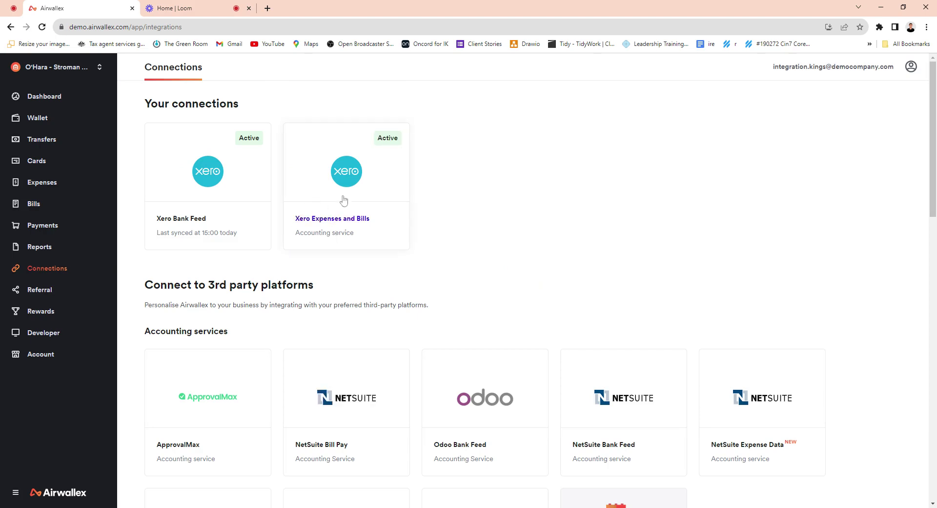
{"action": "left_click", "coordinate": [346, 195]}
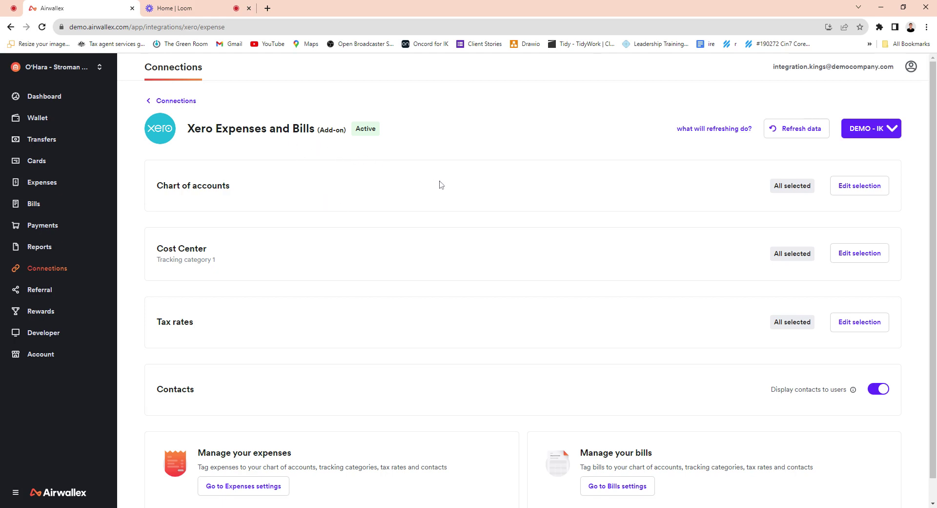
{"action": "scroll", "coordinate": [441, 185], "scroll_direction": "down", "scroll_amount": 1}
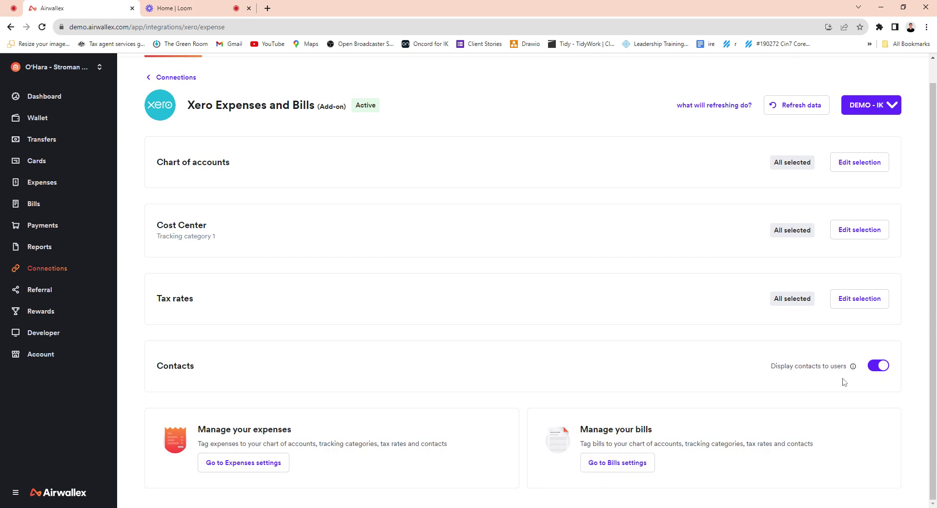
Step: Open the Bills settings from the Xero connection and review the fields and approval configuration
{"action": "left_click", "coordinate": [649, 469]}
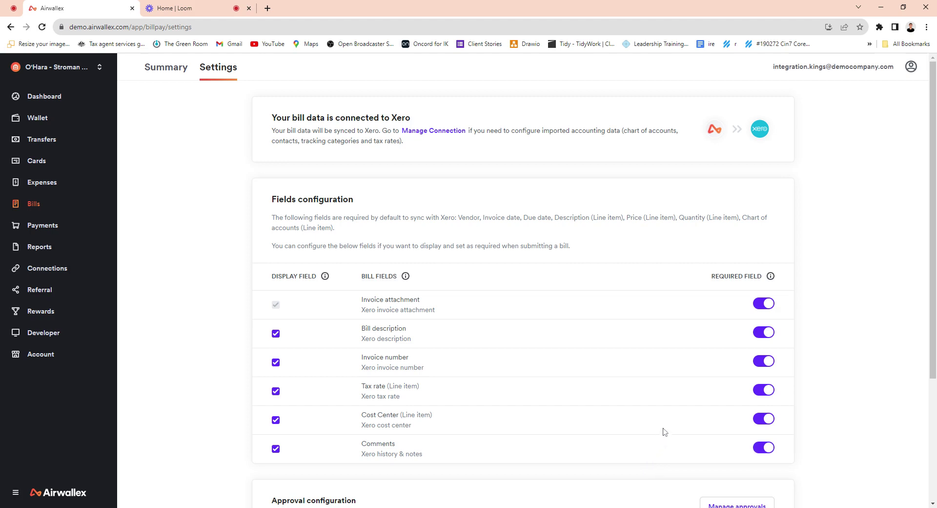
{"action": "scroll", "coordinate": [448, 318], "scroll_direction": "down", "scroll_amount": 3}
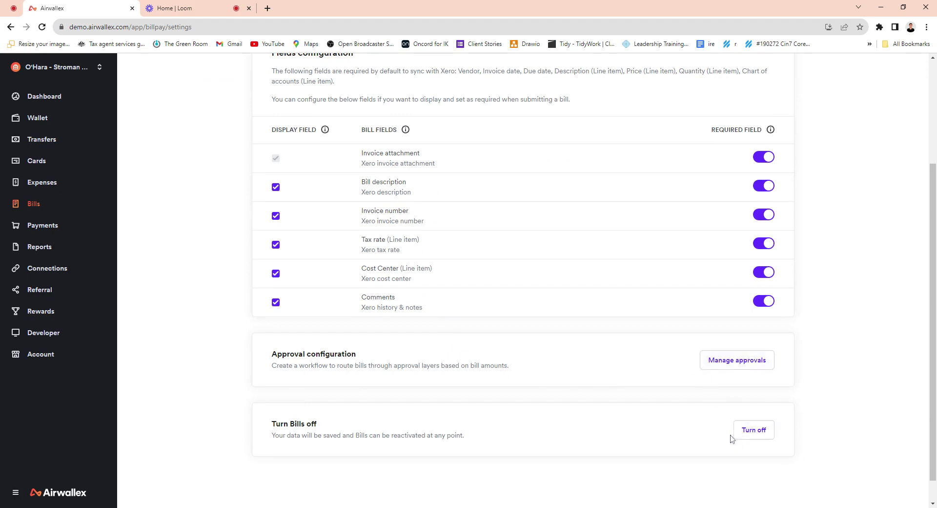
{"action": "scroll", "coordinate": [666, 426], "scroll_direction": "up", "scroll_amount": 3}
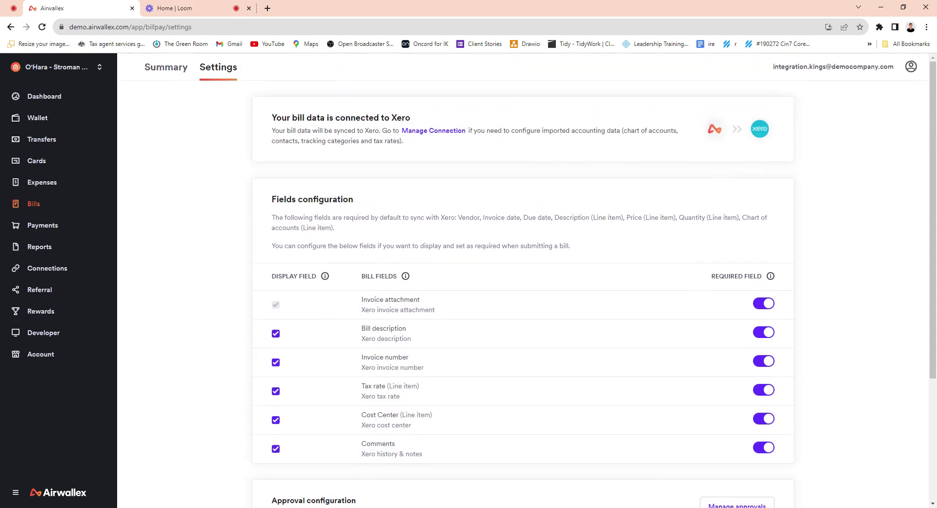
Step: From the bills list, import all USD bills awaiting payment in Xero, using the currency filter to select them
{"action": "left_click", "coordinate": [49, 206]}
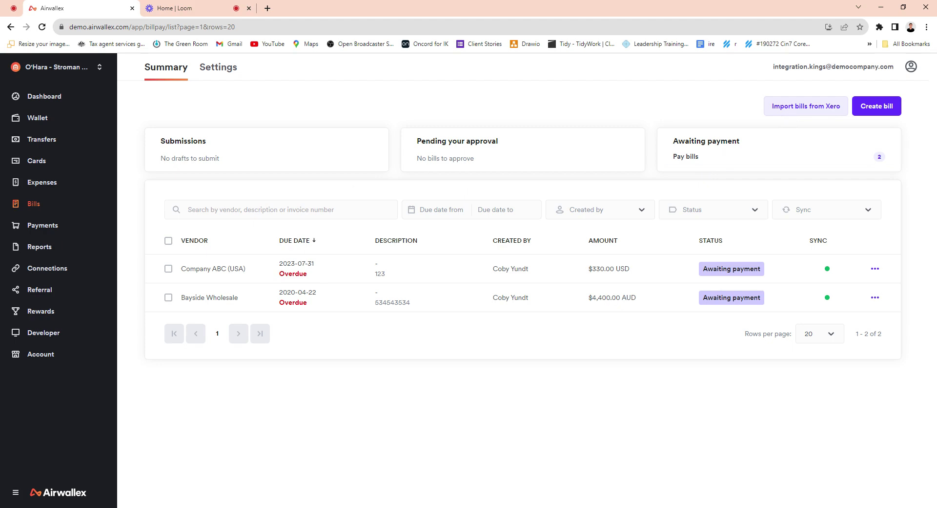
{"action": "left_click", "coordinate": [790, 110]}
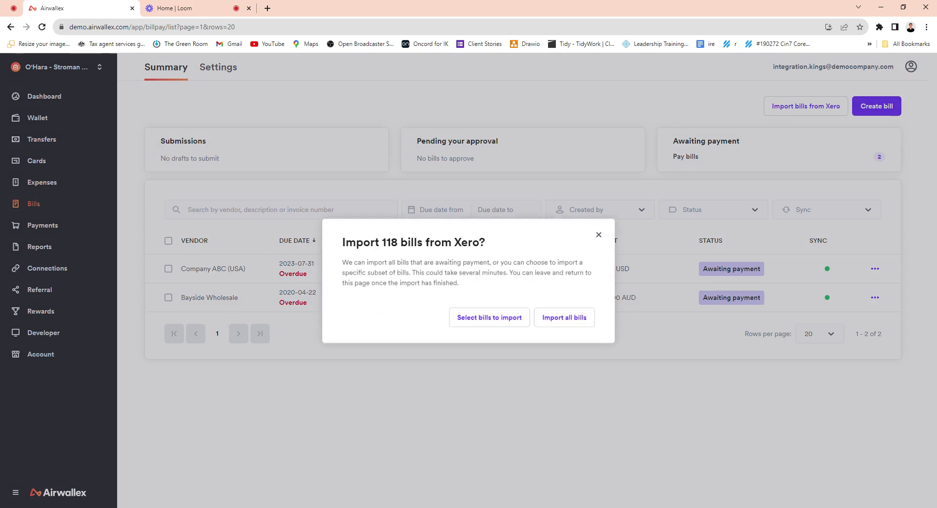
{"action": "left_click", "coordinate": [493, 318]}
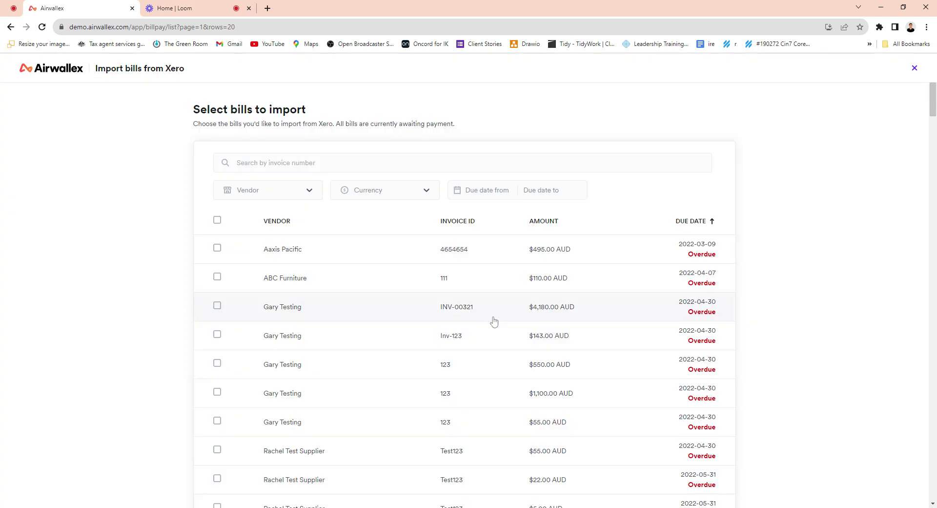
{"action": "left_click", "coordinate": [373, 194]}
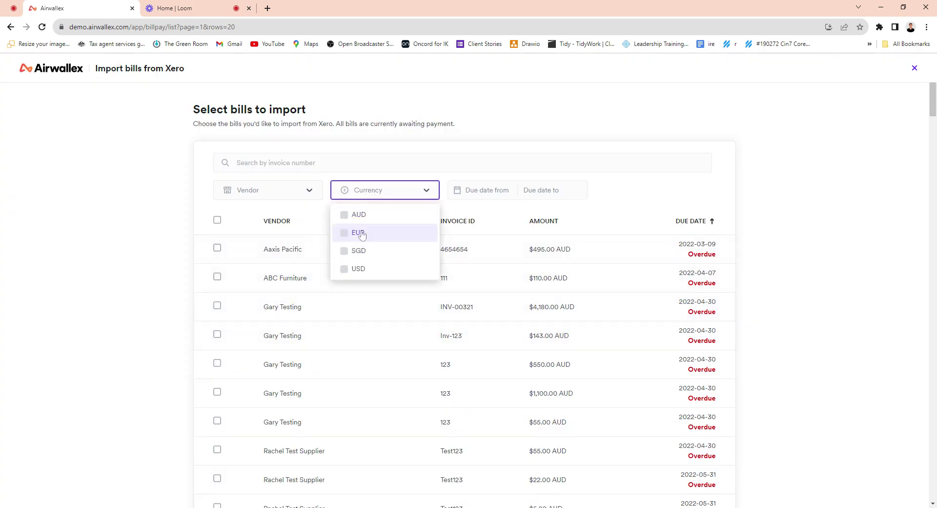
{"action": "left_click", "coordinate": [352, 268]}
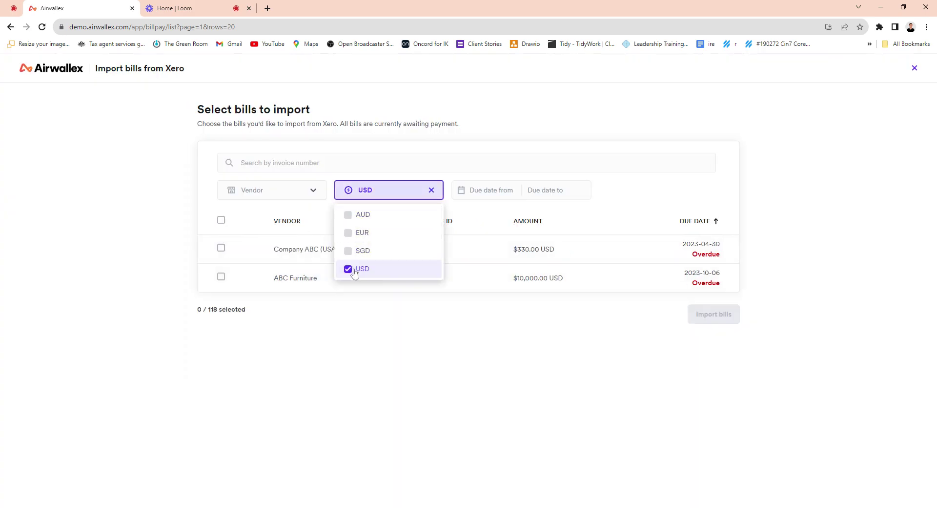
{"action": "left_click", "coordinate": [220, 220]}
{"action": "left_click", "coordinate": [705, 320]}
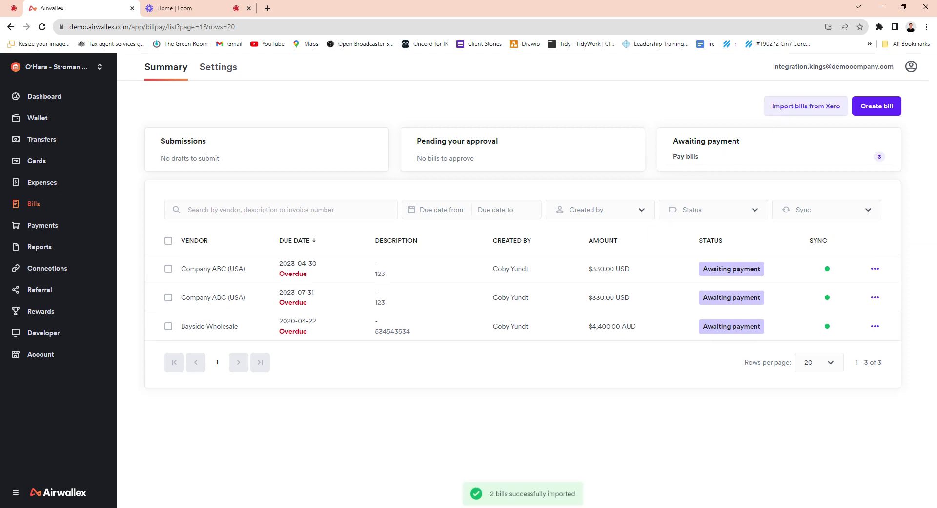
Step: Import the $495.00 AUD Aaxis Pacific bill due 2022-03-09 from Xero, filtering the available bills by AUD
{"action": "left_click", "coordinate": [784, 108]}
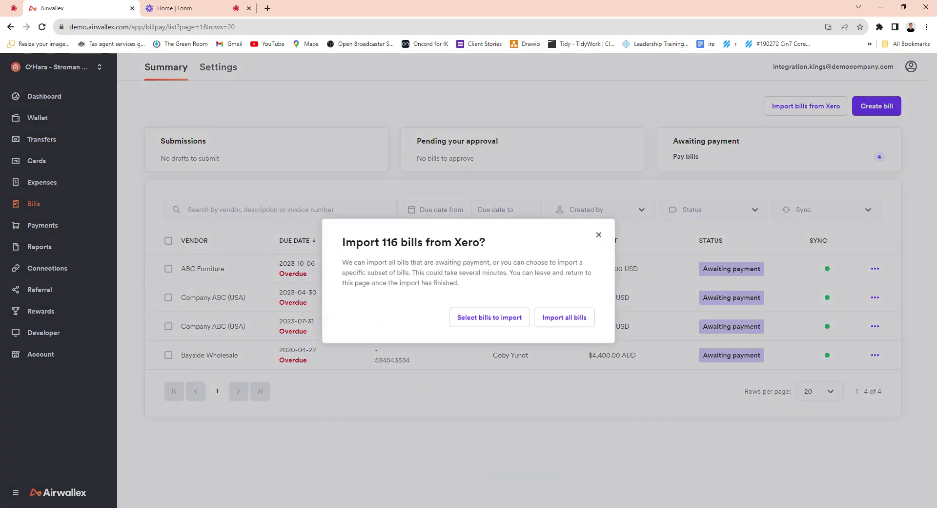
{"action": "left_click", "coordinate": [511, 326]}
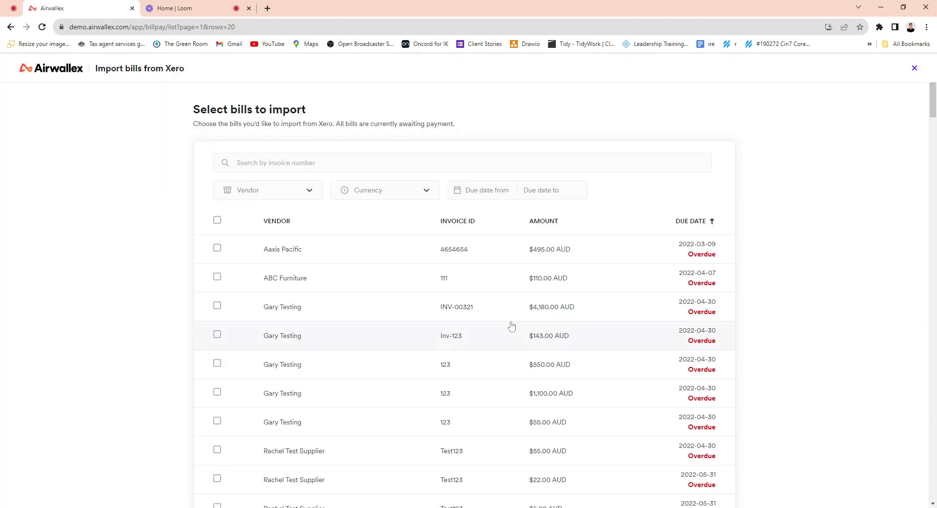
{"action": "left_click", "coordinate": [372, 193]}
{"action": "left_click", "coordinate": [373, 223]}
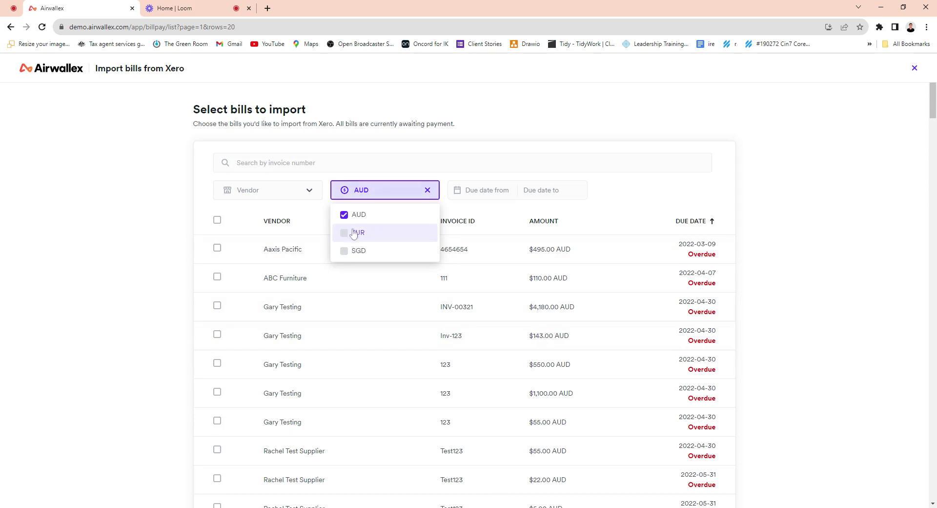
{"action": "left_click", "coordinate": [172, 294]}
{"action": "left_click", "coordinate": [215, 249]}
{"action": "scroll", "coordinate": [743, 352], "scroll_direction": "down", "scroll_amount": 4}
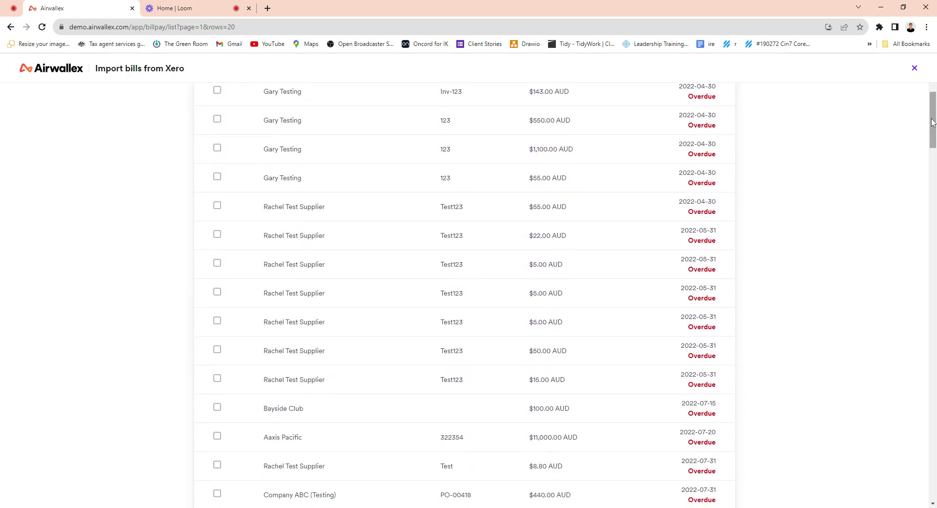
{"action": "left_click_drag", "start_coordinate": [933, 122], "coordinate": [891, 466]}
{"action": "scroll", "coordinate": [891, 466], "scroll_direction": "down", "scroll_amount": 3}
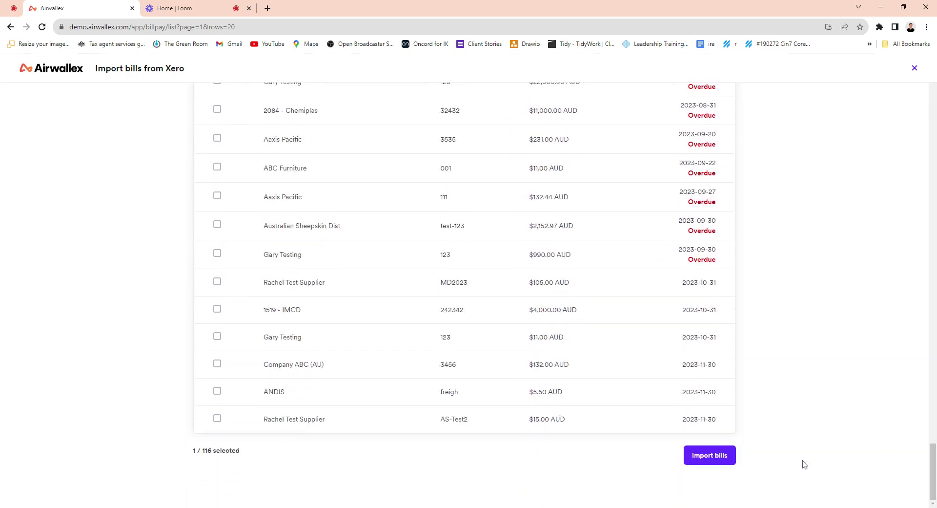
{"action": "left_click", "coordinate": [701, 454]}
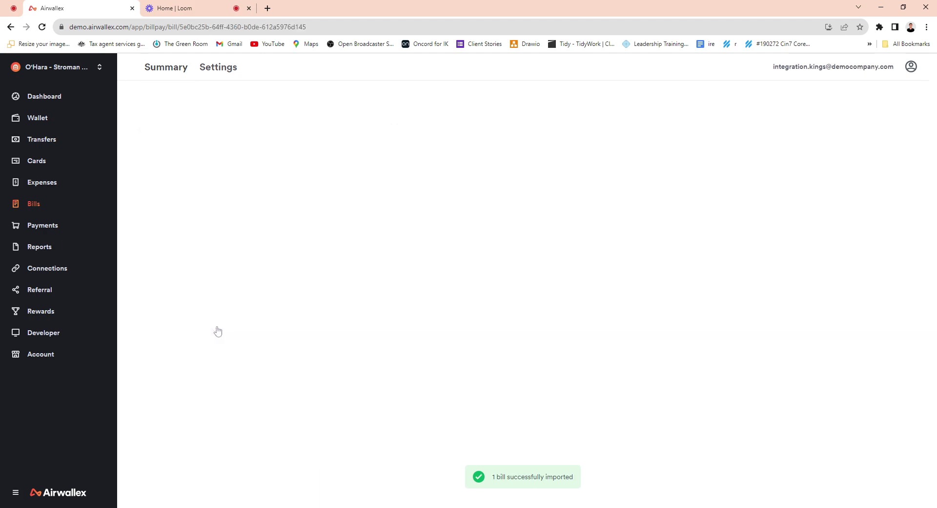
Step: Open the Company ABC (USA) bill due 2023-04-30 for payment and choose US Supplier as its recipient account
{"action": "left_click", "coordinate": [218, 331]}
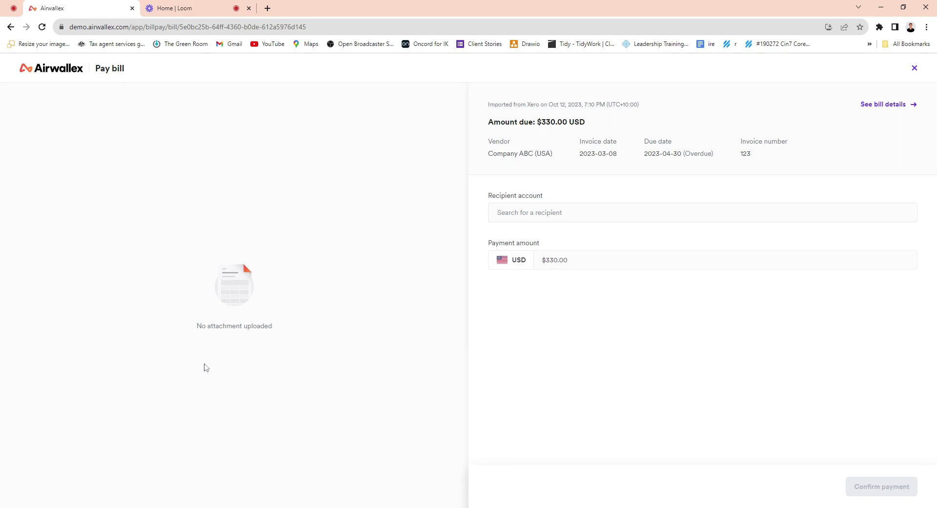
{"action": "left_click", "coordinate": [533, 216]}
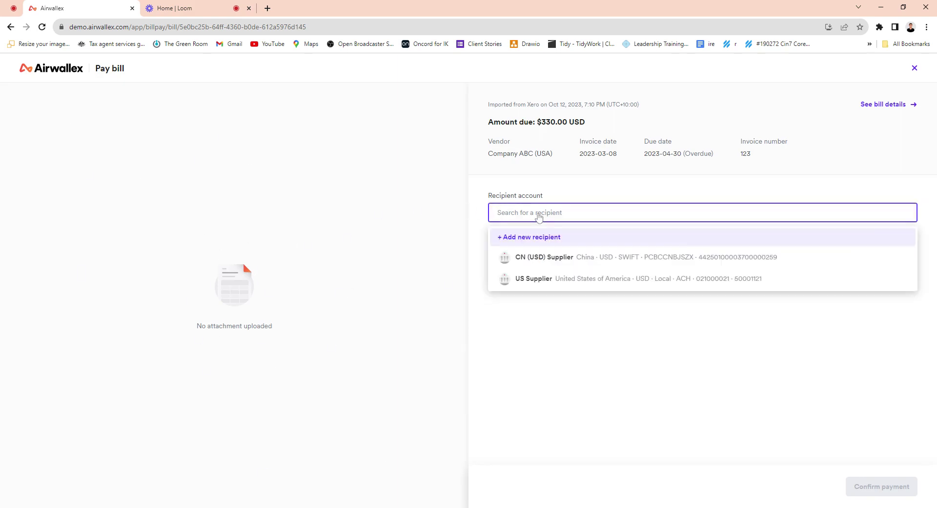
{"action": "left_click", "coordinate": [534, 279]}
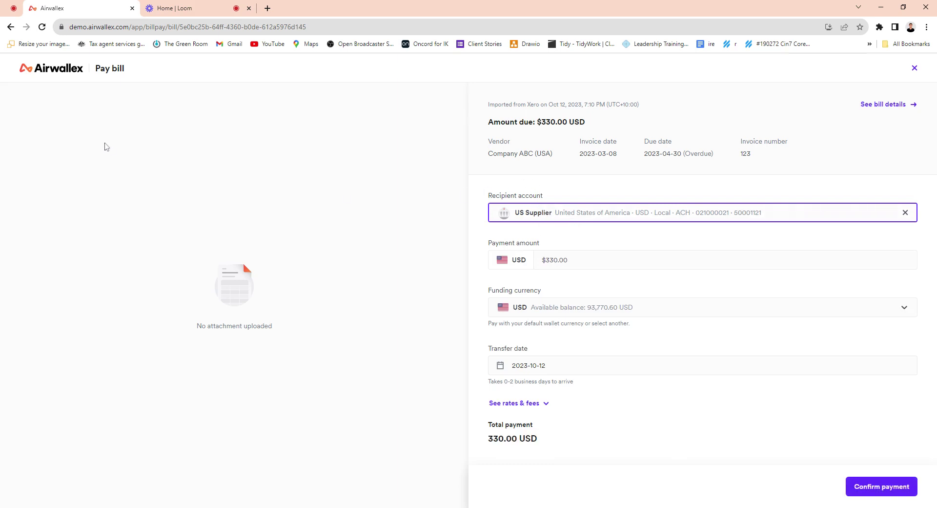
Step: Begin adding a new Business recipient with United States of America as the bank country, and leave the form unsaved
{"action": "left_click", "coordinate": [545, 217]}
{"action": "left_click", "coordinate": [530, 237]}
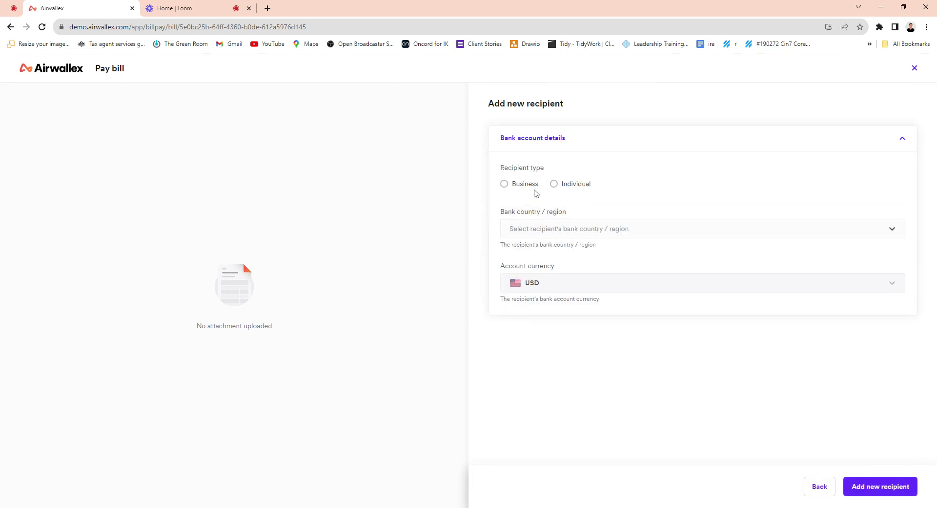
{"action": "left_click", "coordinate": [531, 188]}
{"action": "left_click", "coordinate": [631, 234]}
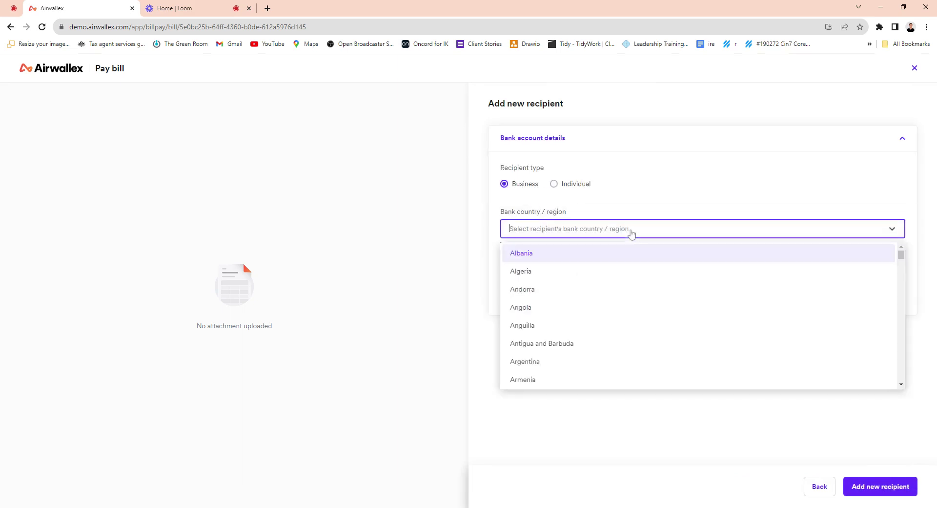
{"action": "type", "text": "uni"}
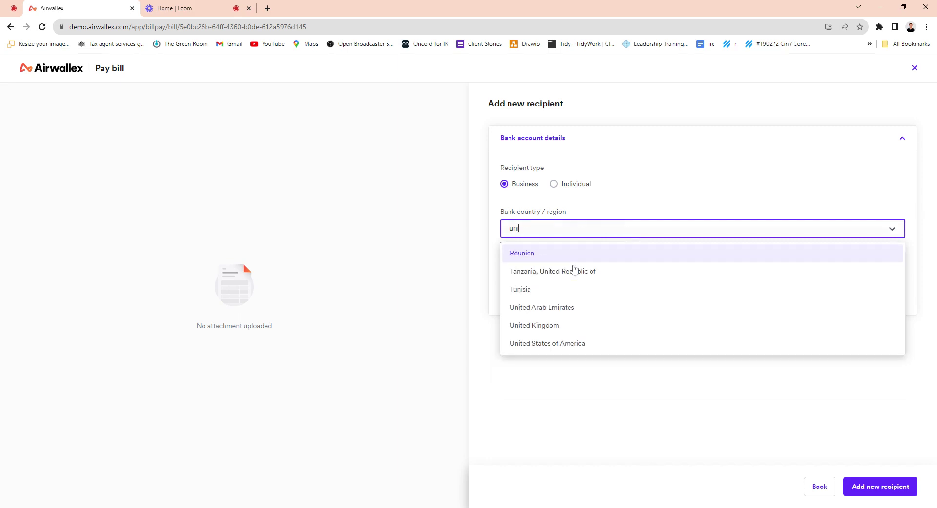
{"action": "left_click", "coordinate": [554, 344]}
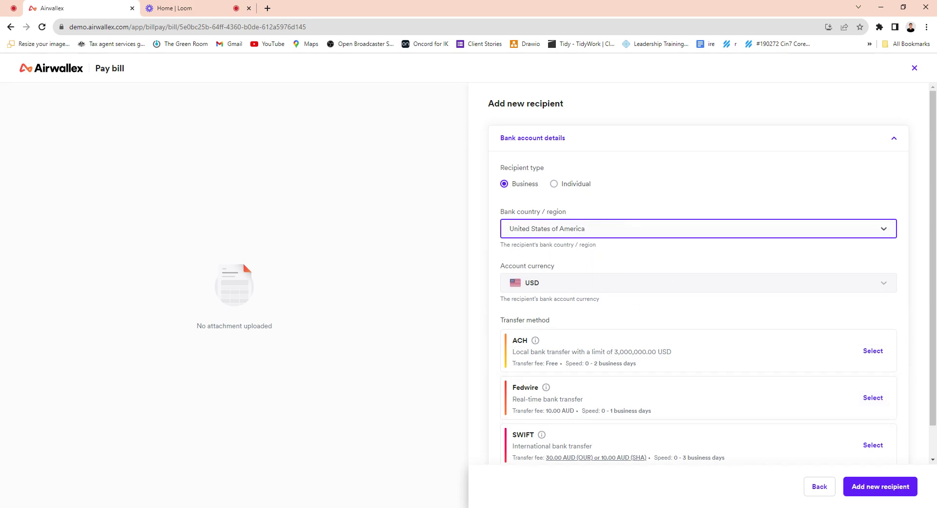
{"action": "left_click", "coordinate": [918, 72]}
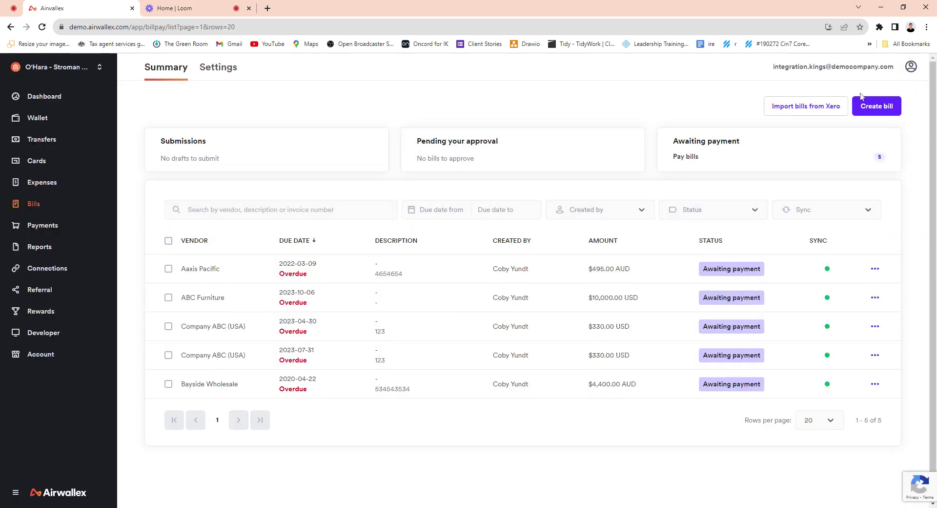
Step: Reopen the Company ABC (USA) bill due 2023-04-30 to check its recipient account and payment details, and close it
{"action": "left_click", "coordinate": [264, 331]}
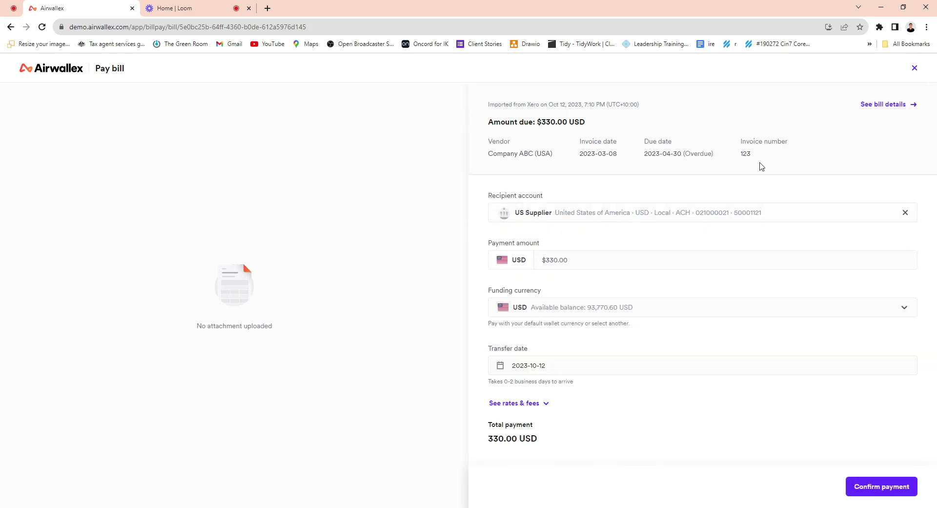
{"action": "left_click", "coordinate": [914, 67]}
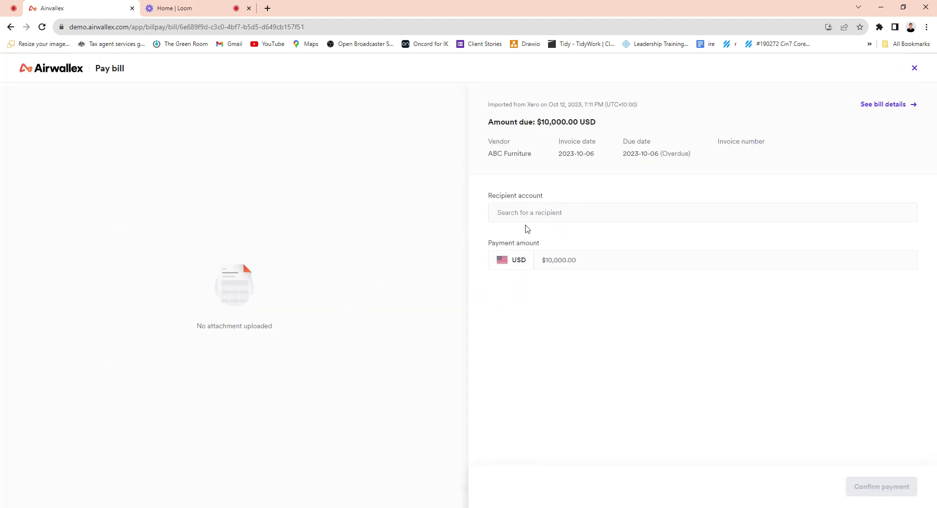
Step: For the $10,000.00 USD ABC Furniture bill, choose US Supplier as the recipient account and AUD as the funding currency
{"action": "left_click", "coordinate": [566, 214]}
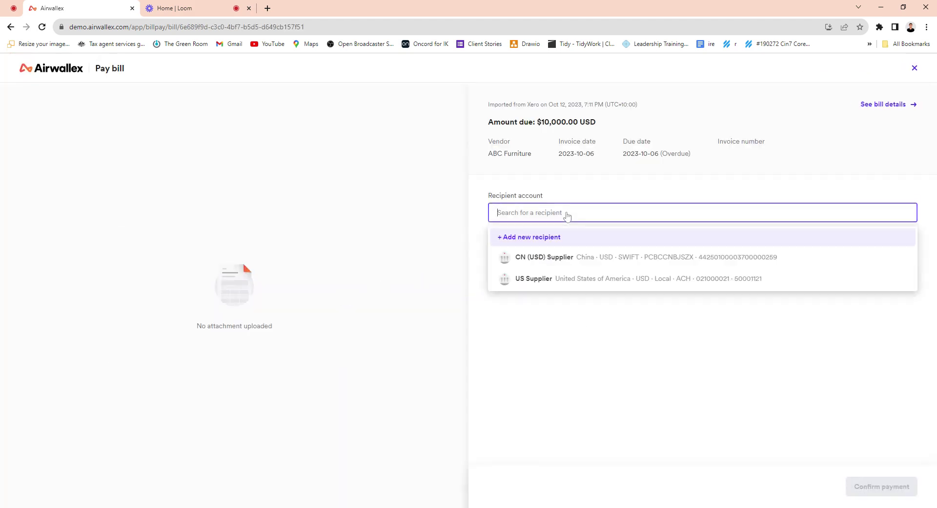
{"action": "left_click", "coordinate": [550, 276]}
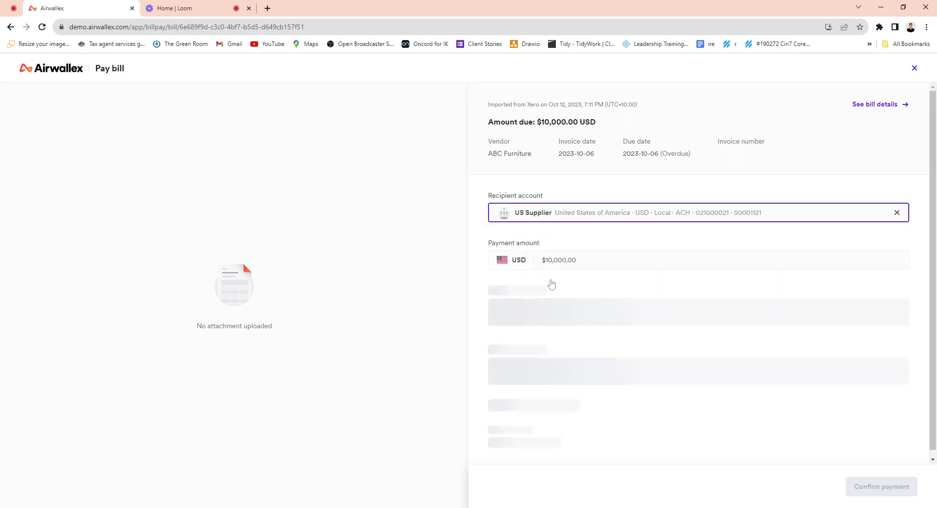
{"action": "left_click", "coordinate": [559, 308]}
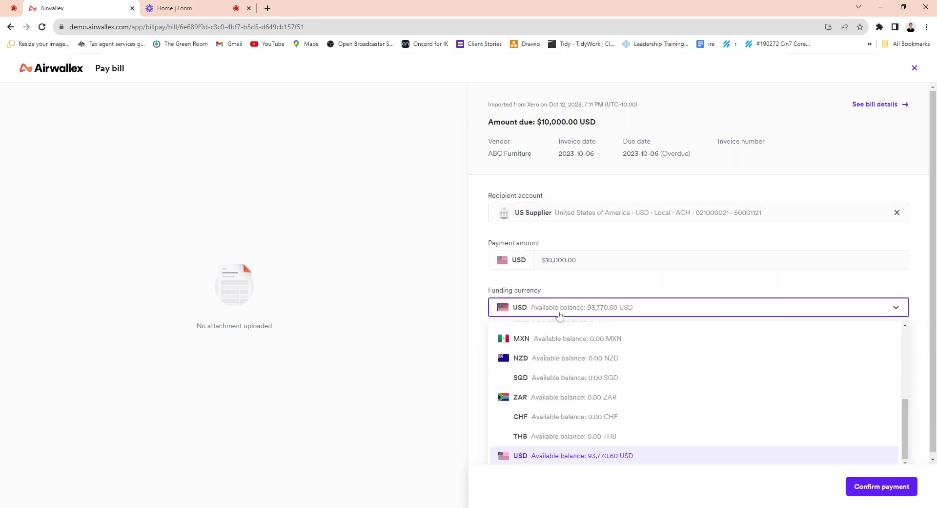
{"action": "scroll", "coordinate": [606, 386], "scroll_direction": "up", "scroll_amount": 5}
{"action": "left_click", "coordinate": [546, 338]}
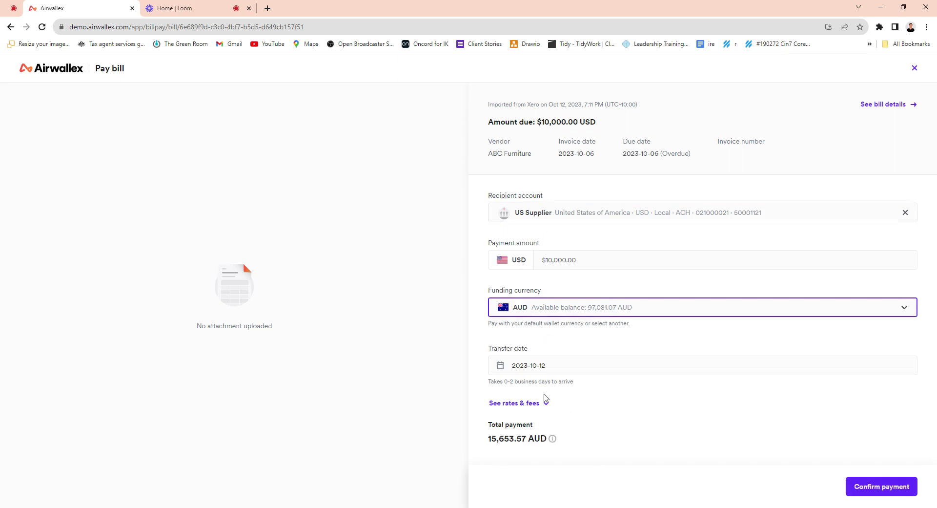
Step: Check the rates and fees for the ABC Furniture payment, confirm the payment and return to the bills list
{"action": "left_click", "coordinate": [565, 403]}
{"action": "scroll", "coordinate": [566, 404], "scroll_direction": "down", "scroll_amount": 2}
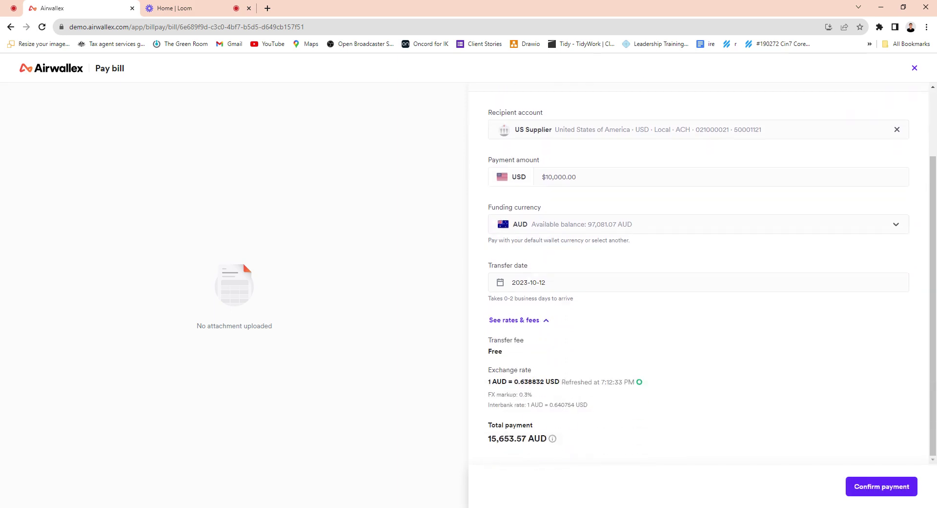
{"action": "left_click", "coordinate": [892, 487]}
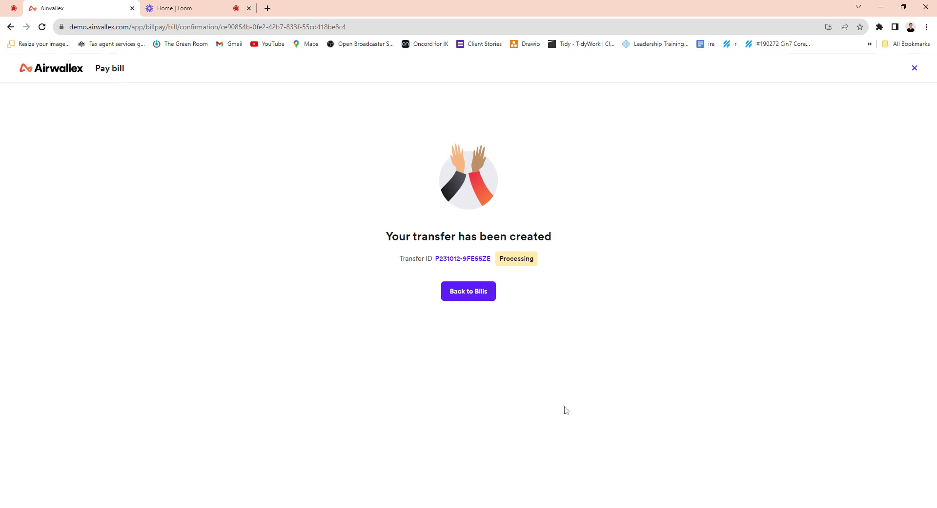
{"action": "left_click", "coordinate": [478, 295]}
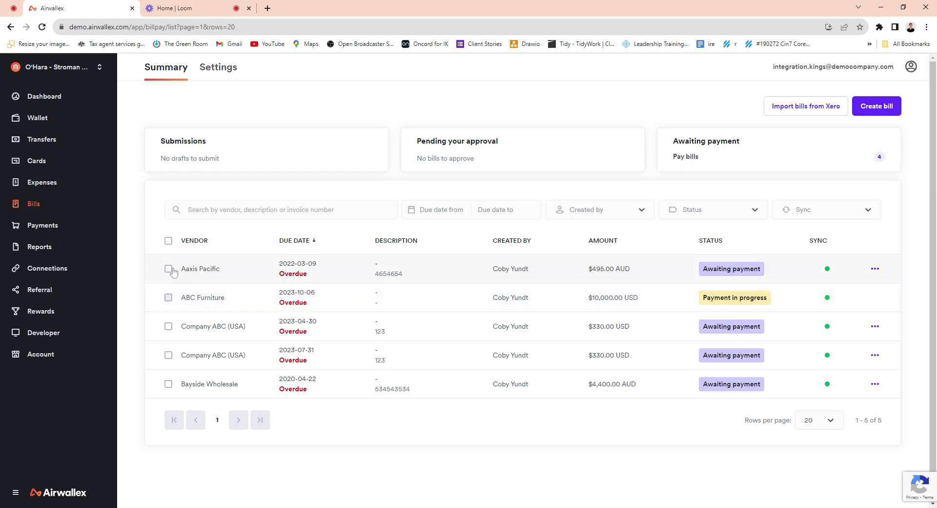
Step: Select both Company ABC (USA) bills to check which bulk actions are offered, and clear the selection
{"action": "left_click", "coordinate": [168, 356]}
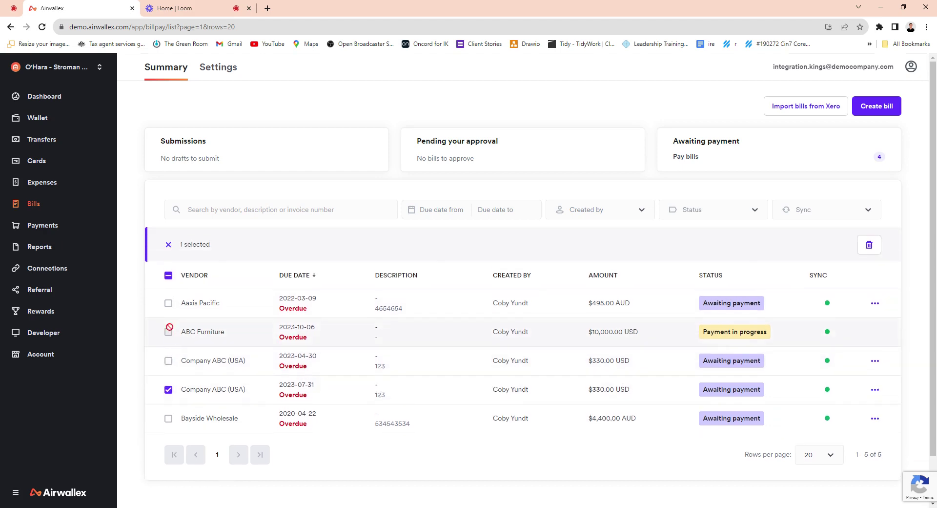
{"action": "left_click", "coordinate": [169, 362]}
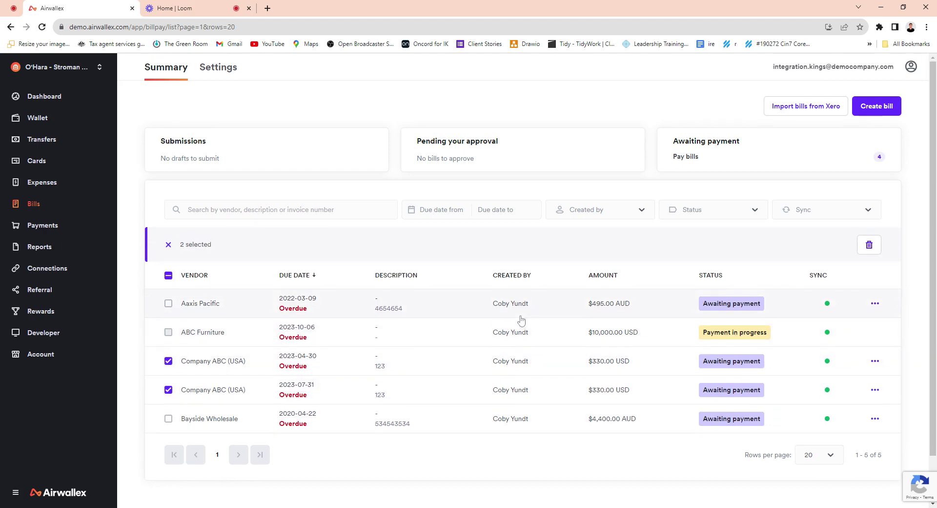
{"action": "left_click", "coordinate": [168, 361]}
{"action": "left_click", "coordinate": [169, 390]}
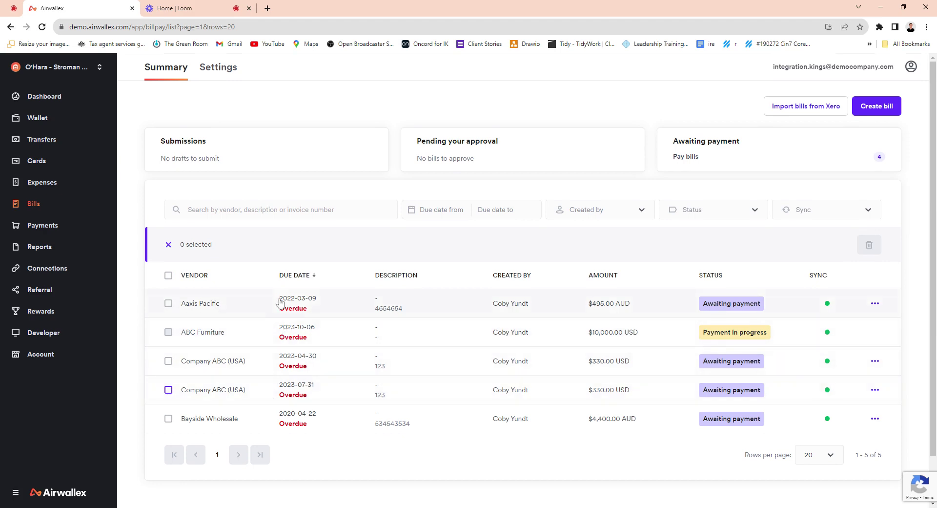
Step: Open the Aaxis Pacific bill for payment, review its bill details and line items, and return to the bills list
{"action": "left_click", "coordinate": [244, 302]}
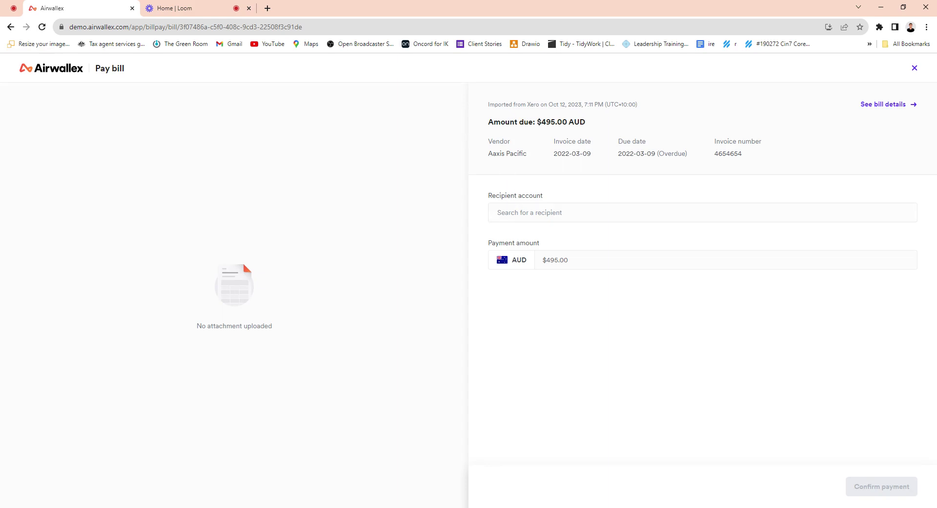
{"action": "left_click", "coordinate": [908, 107]}
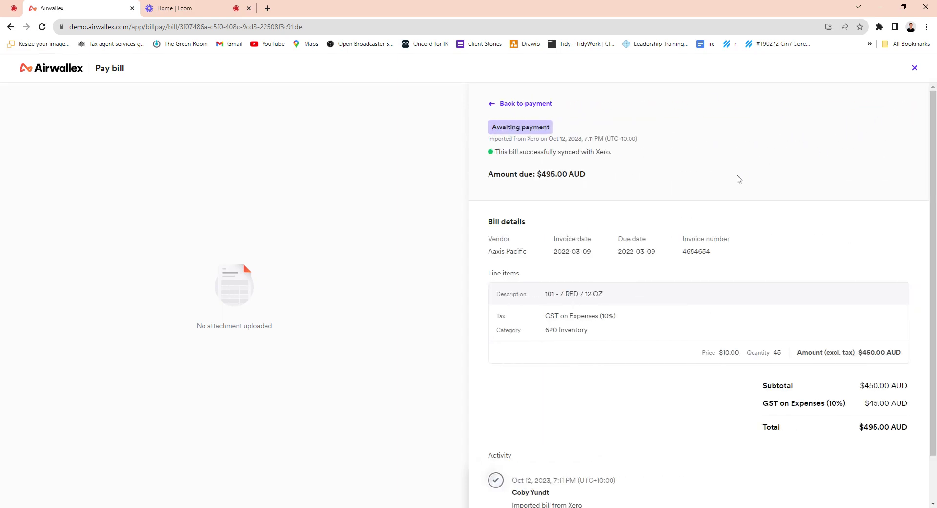
{"action": "left_click", "coordinate": [494, 103]}
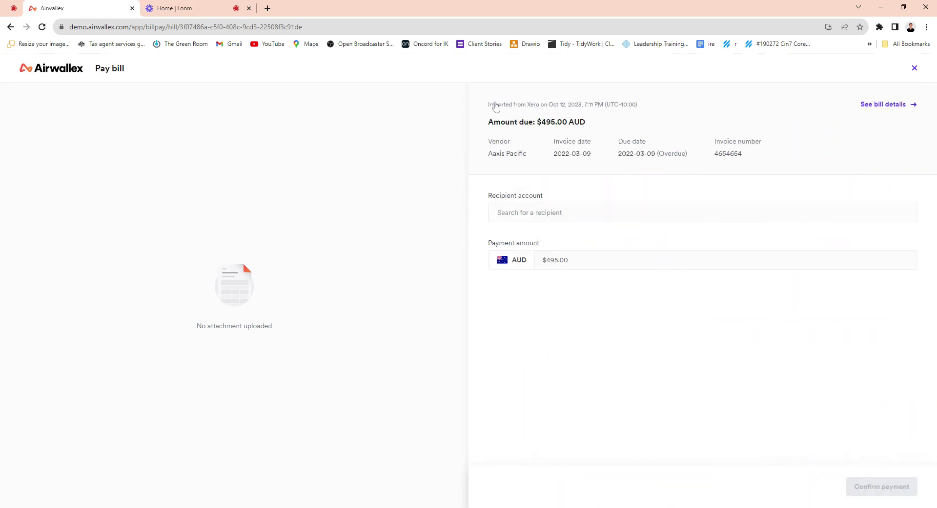
{"action": "left_click", "coordinate": [914, 68]}
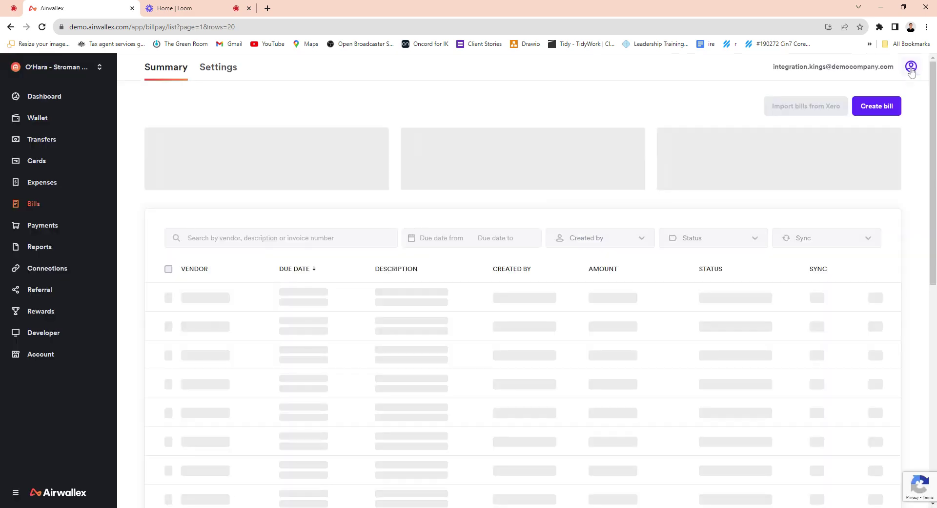